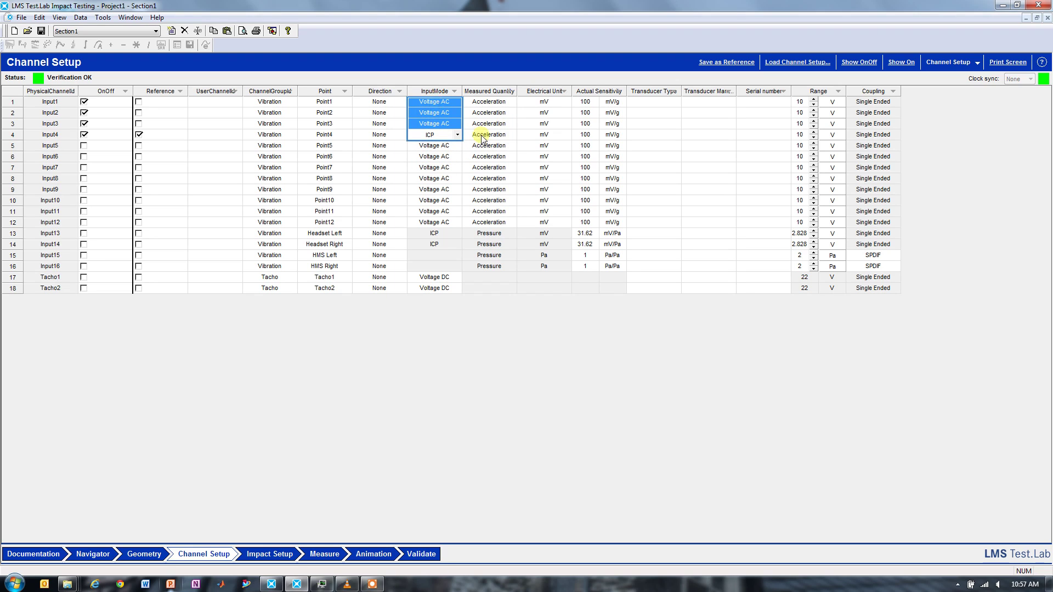
- Open the Measured Quantity choice for Input4 in Channel Setup
{"action": "left_click", "coordinate": [512, 135]}
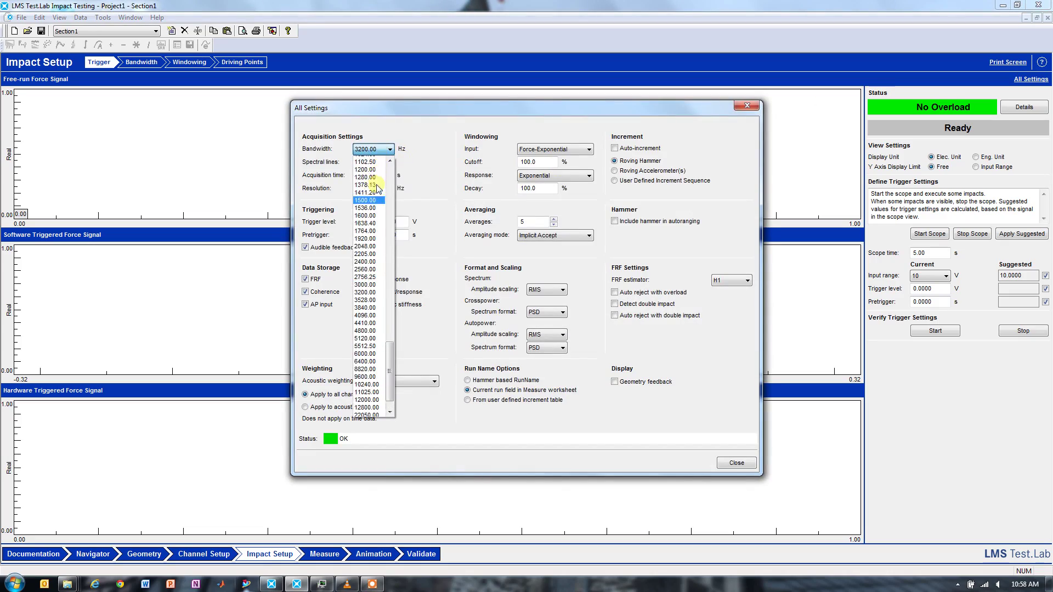
{"action": "scroll", "coordinate": [377, 189], "scroll_direction": "up", "scroll_amount": 2}
- Set Bandwidth to 1024.00 Hz, close the settings, and stop the scope to get suggested trigger values
{"action": "left_click", "coordinate": [364, 228]}
{"action": "left_click", "coordinate": [745, 459]}
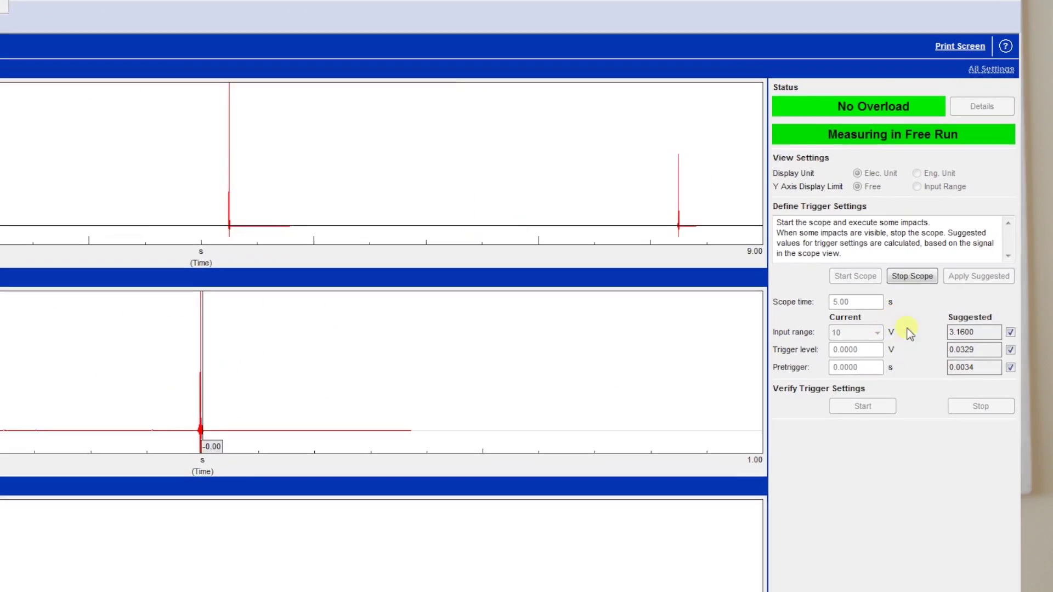
{"action": "left_click", "coordinate": [957, 253]}
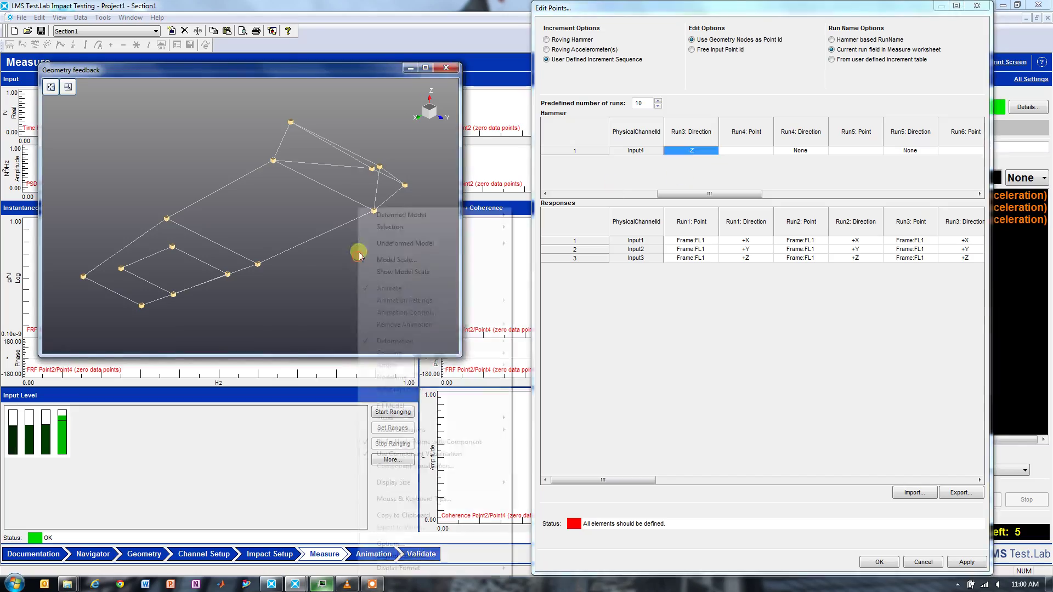
{"action": "mouse_move", "coordinate": [402, 215]}
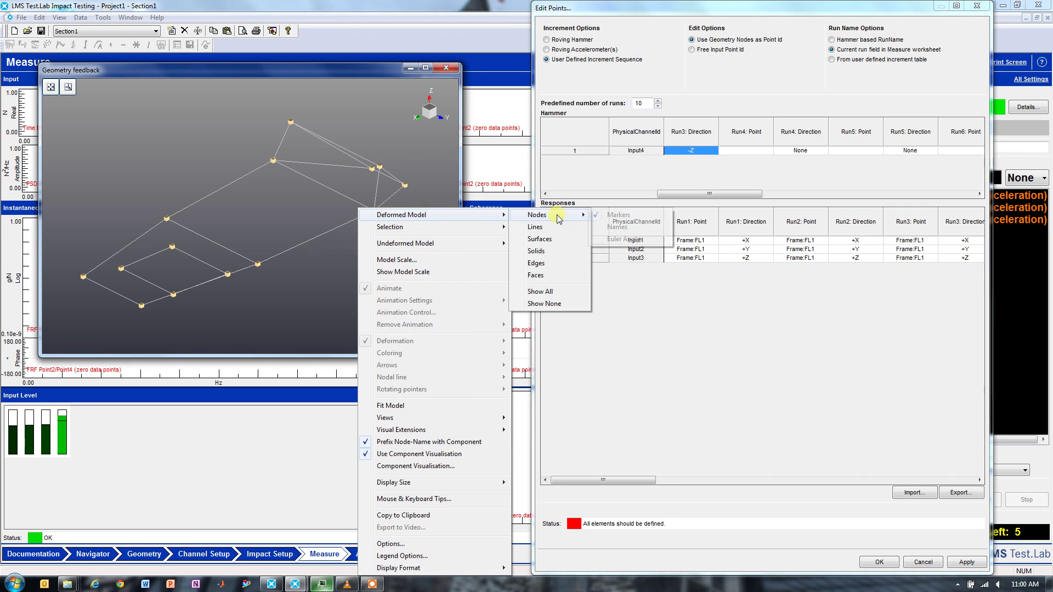
- Turn on node direction markers, then begin editing Run 4's hammer point, where Frame:FL points are offered
{"action": "left_click", "coordinate": [621, 238]}
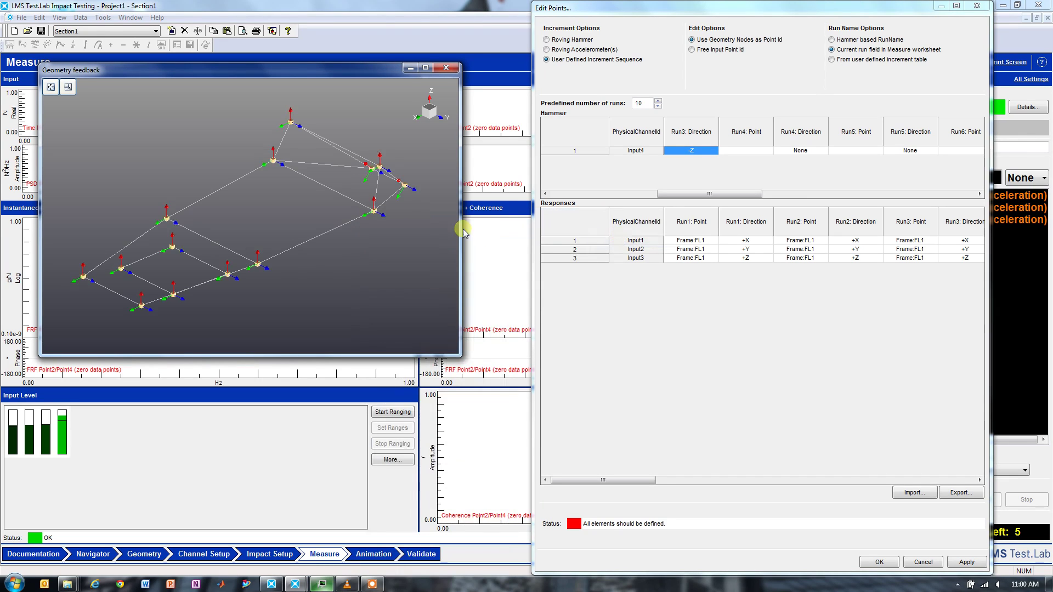
{"action": "left_click_drag", "start_coordinate": [371, 231], "coordinate": [357, 234]}
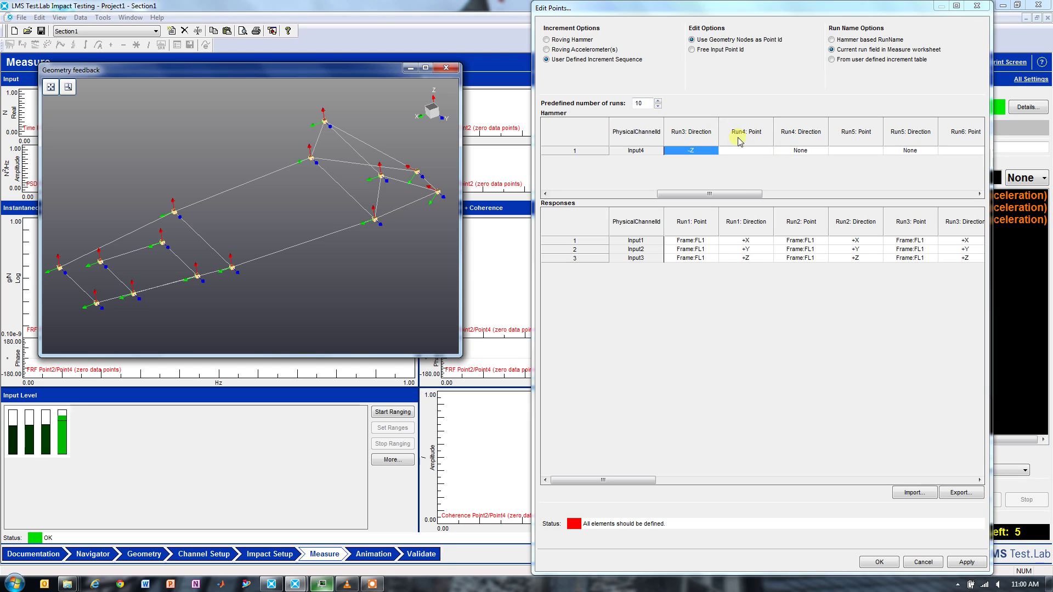
{"action": "left_click", "coordinate": [731, 153]}
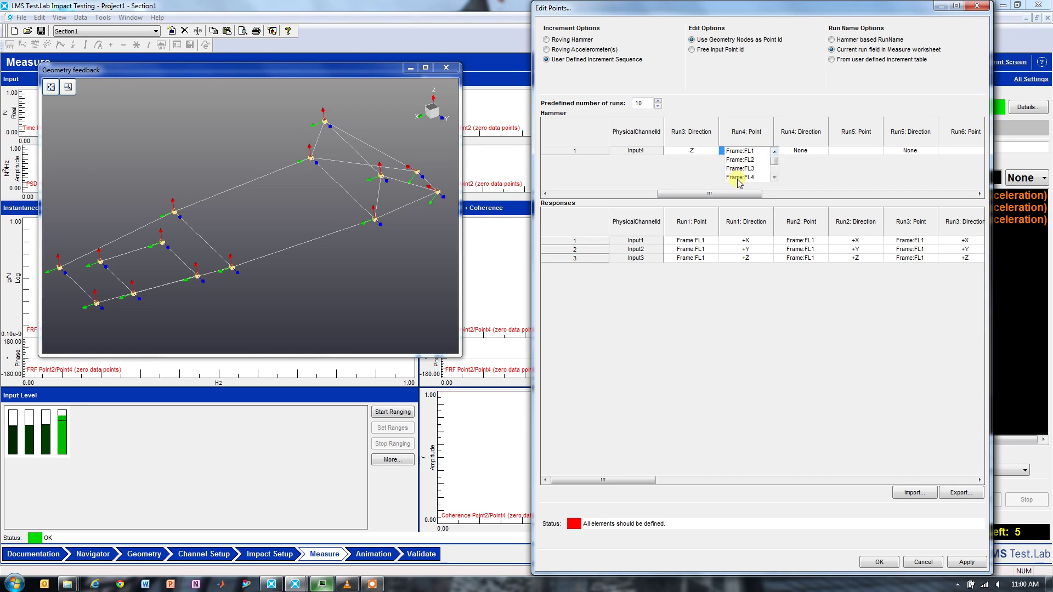